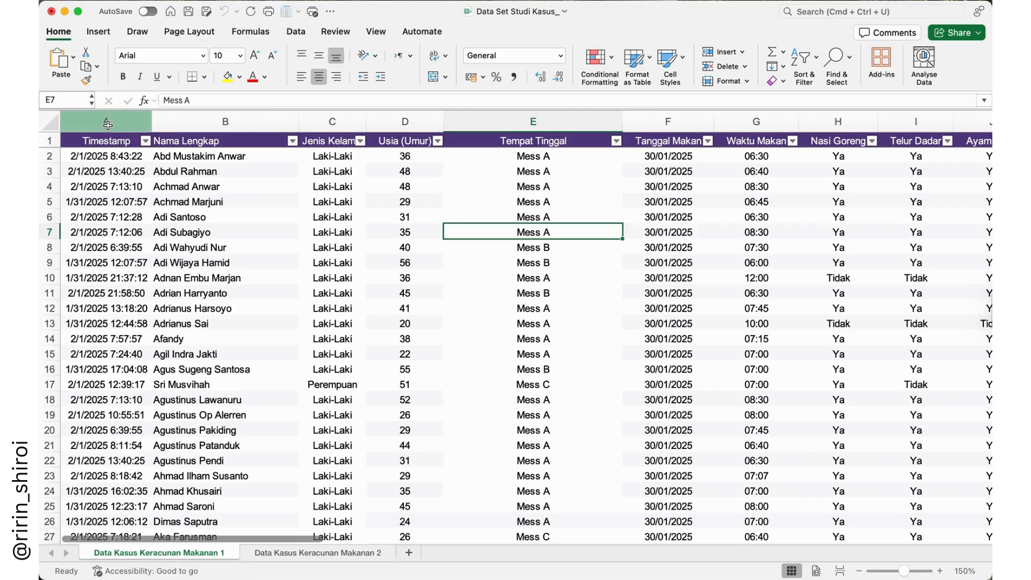
Examine the column headers of the food poisoning data from Timestamp through Silahkan Isi Jika Ada Gejala Lainnya
left_click(109, 141)
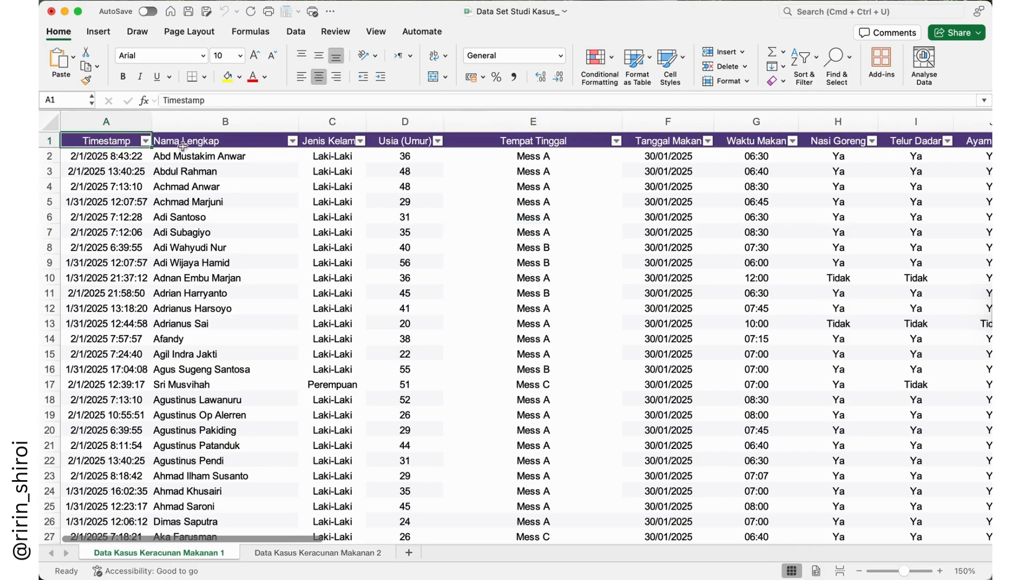
scroll(353, 153, "right", 15)
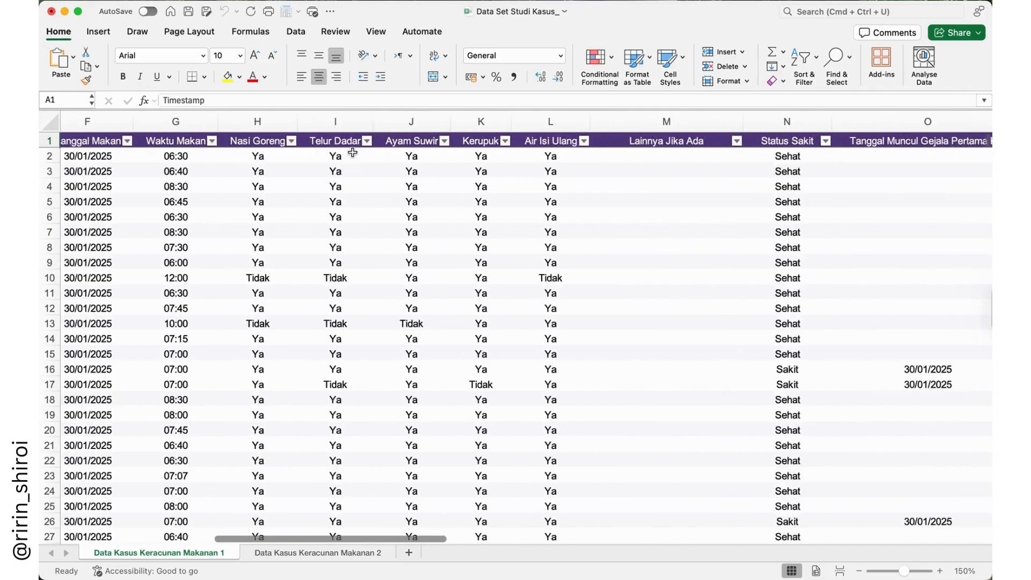
scroll(352, 152, "right", 15)
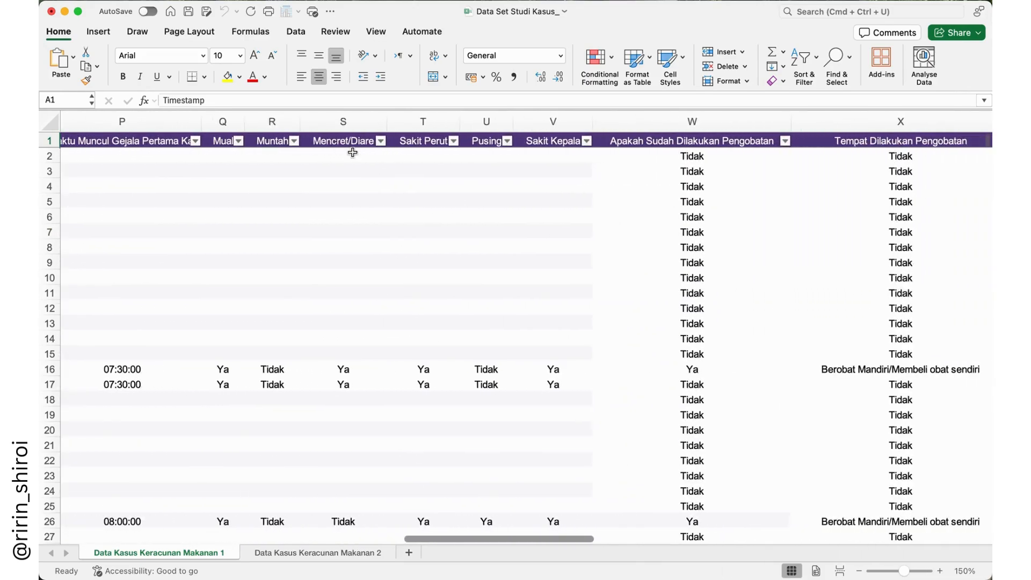
scroll(353, 152, "right", 10)
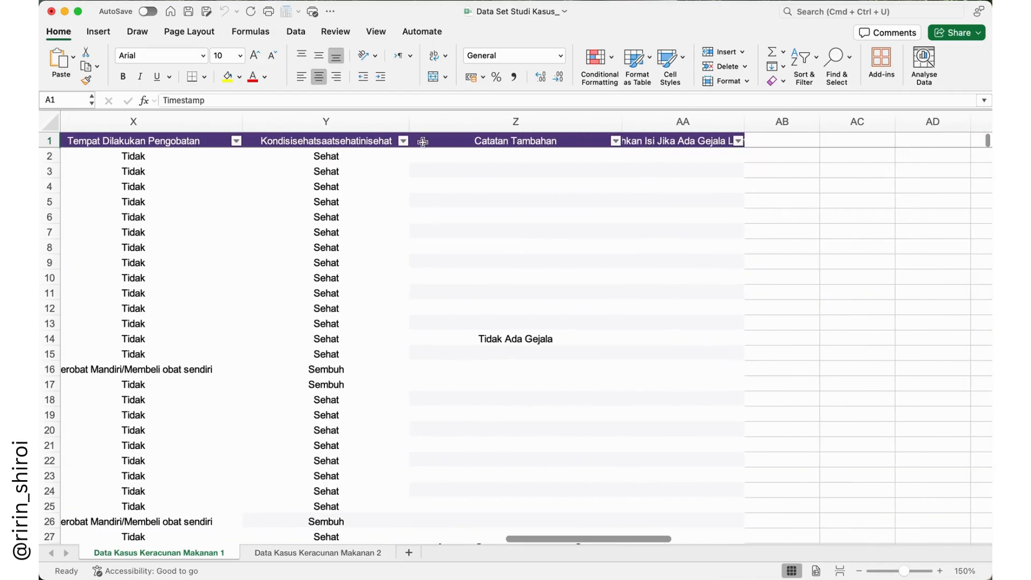
left_click(703, 126)
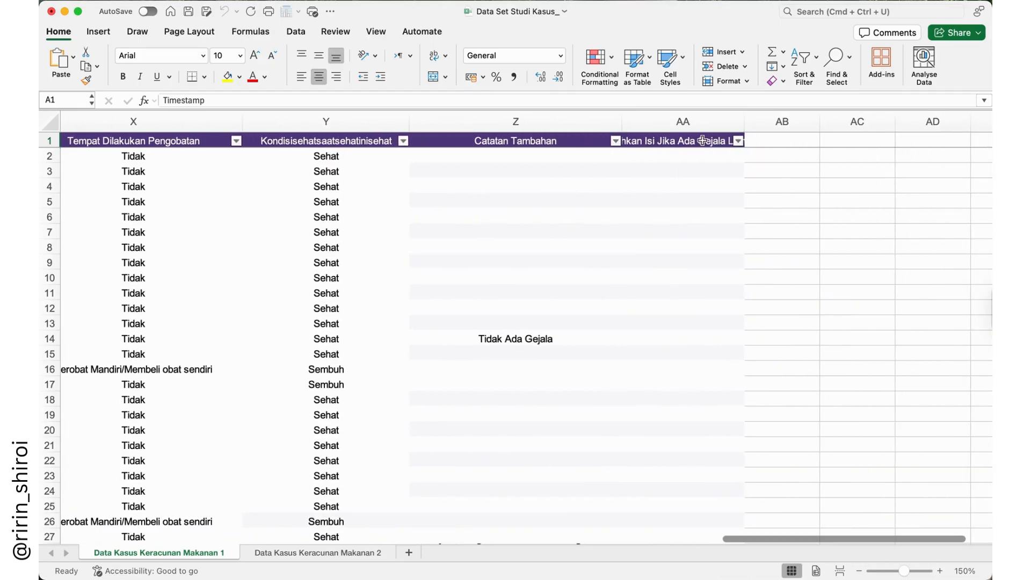
left_click(676, 142)
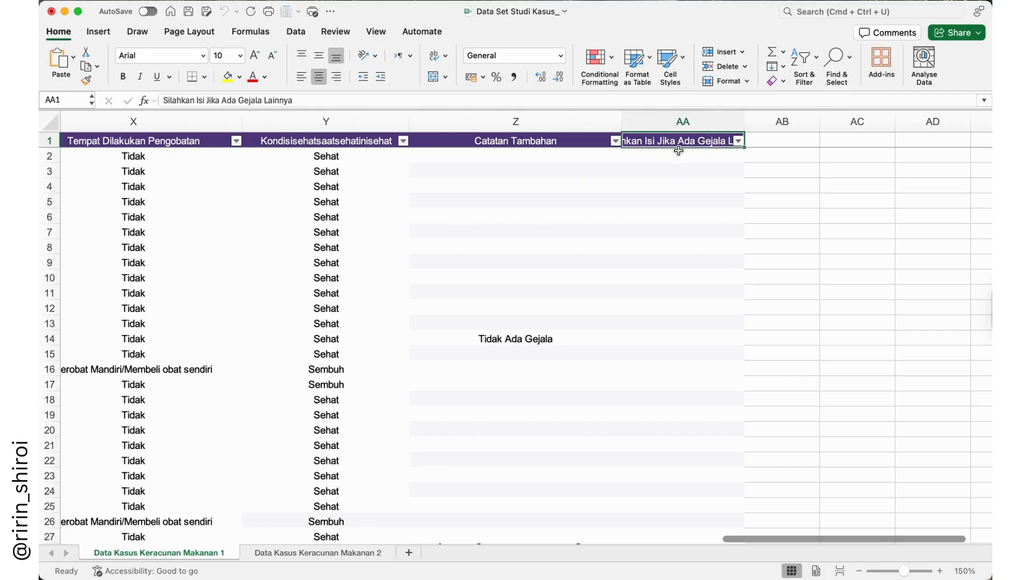
scroll(584, 182, "left", 20)
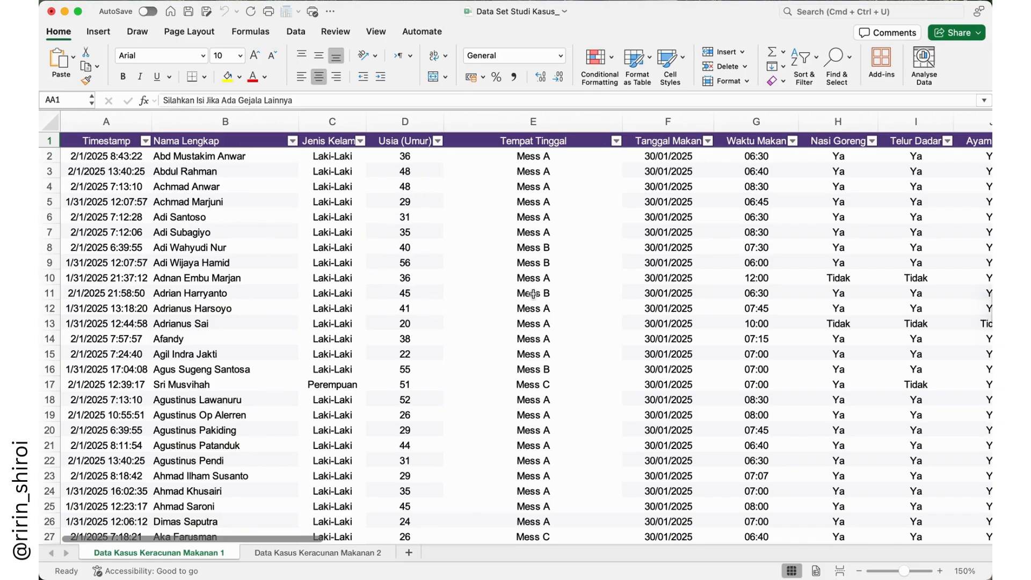
scroll(537, 306, "down", 1)
scroll(539, 310, "up", 1)
scroll(538, 309, "down", 1)
scroll(538, 309, "up", 1)
scroll(205, 296, "right", 2)
scroll(205, 296, "left", 2)
Review the meal, illness status, symptom, treatment and notes columns across the first data sheet
scroll(431, 275, "right", 10)
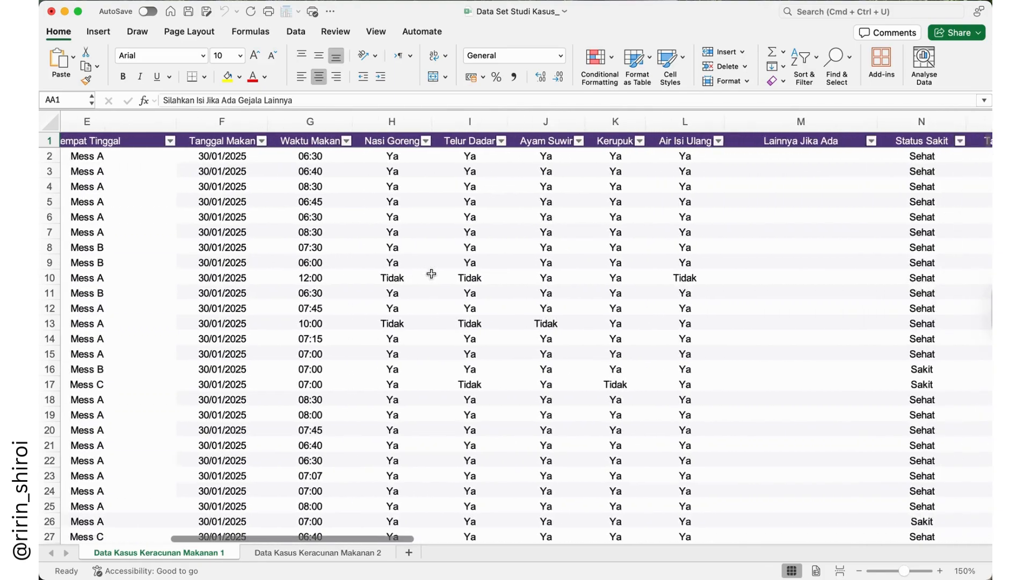
scroll(432, 275, "right", 10)
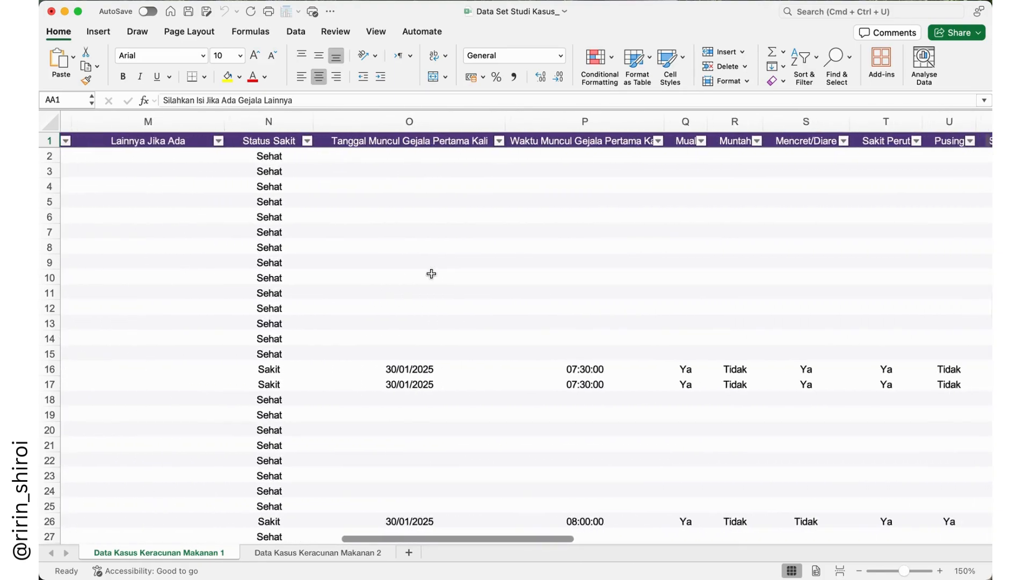
scroll(431, 275, "right", 10)
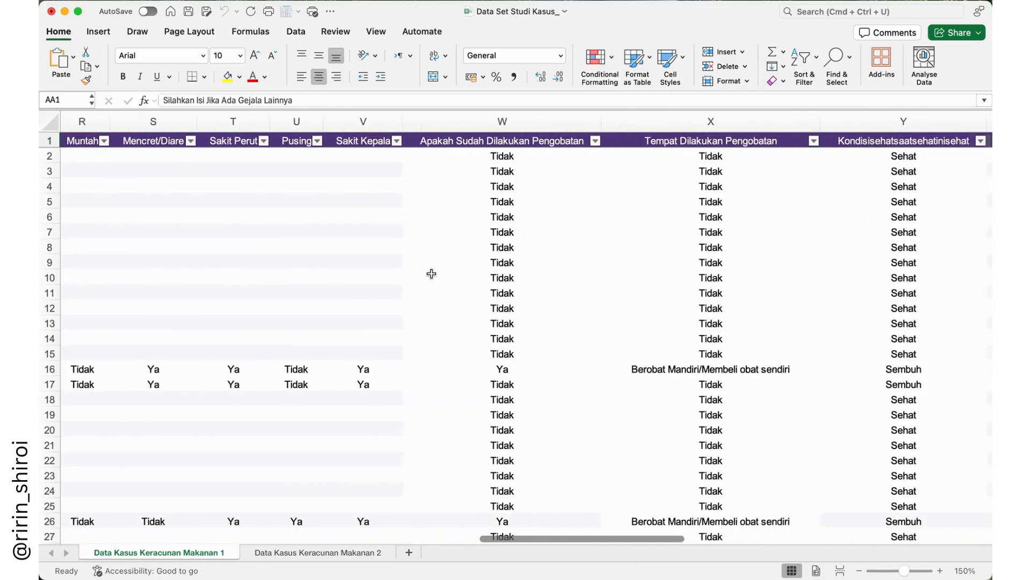
scroll(431, 274, "right", 6)
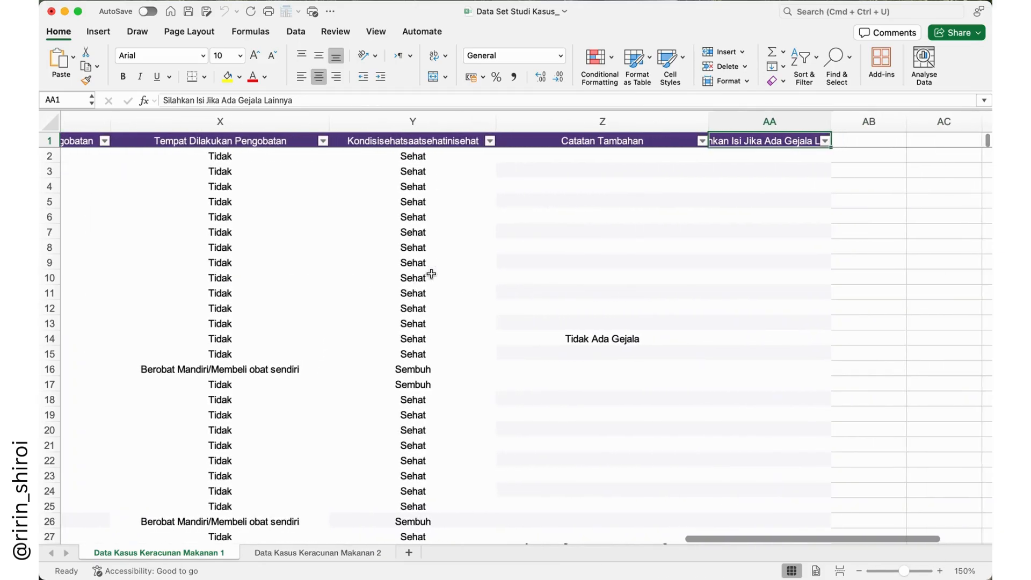
left_click(603, 221)
scroll(482, 284, "left", 8)
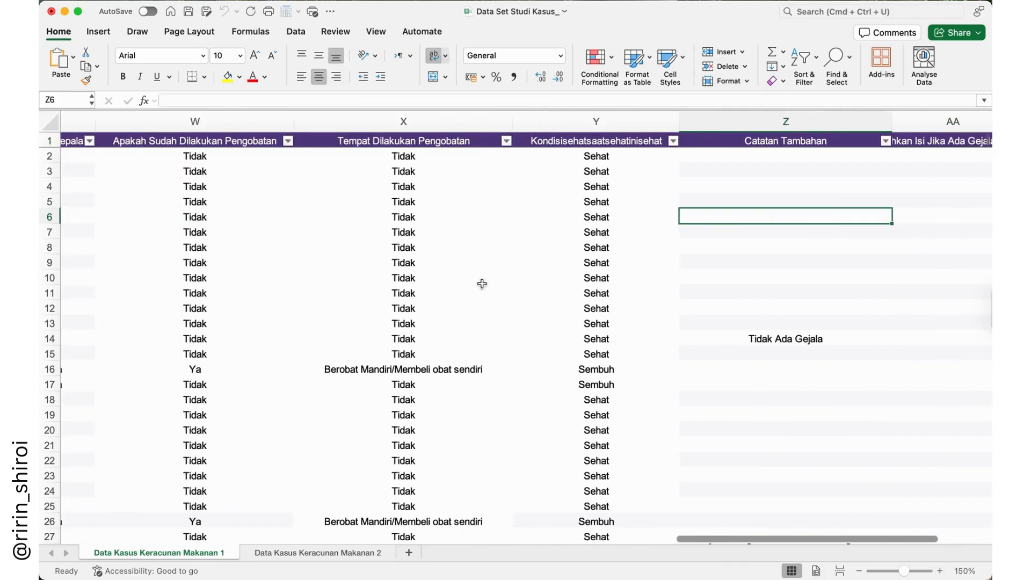
scroll(482, 284, "left", 6)
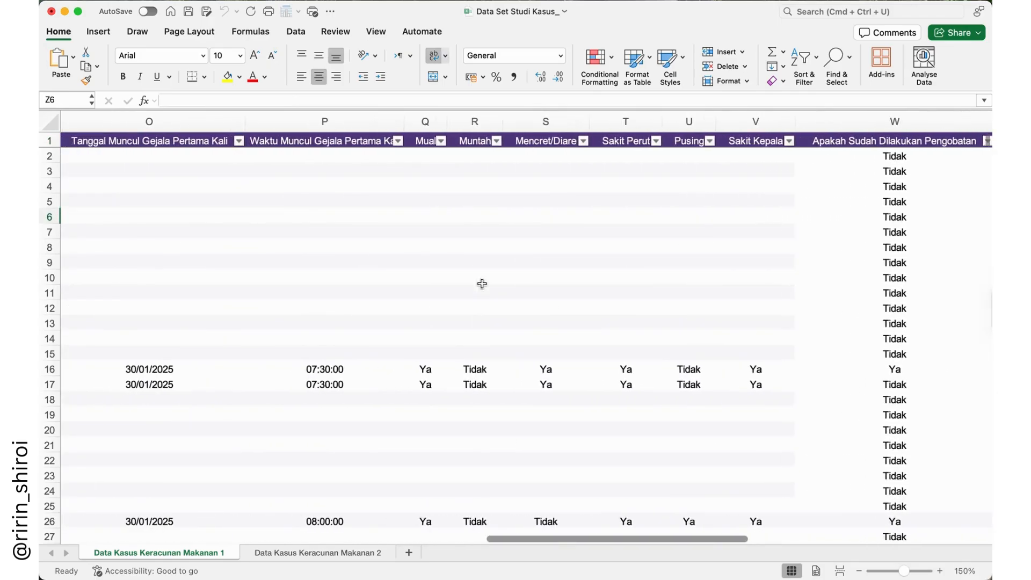
scroll(482, 284, "left", 15)
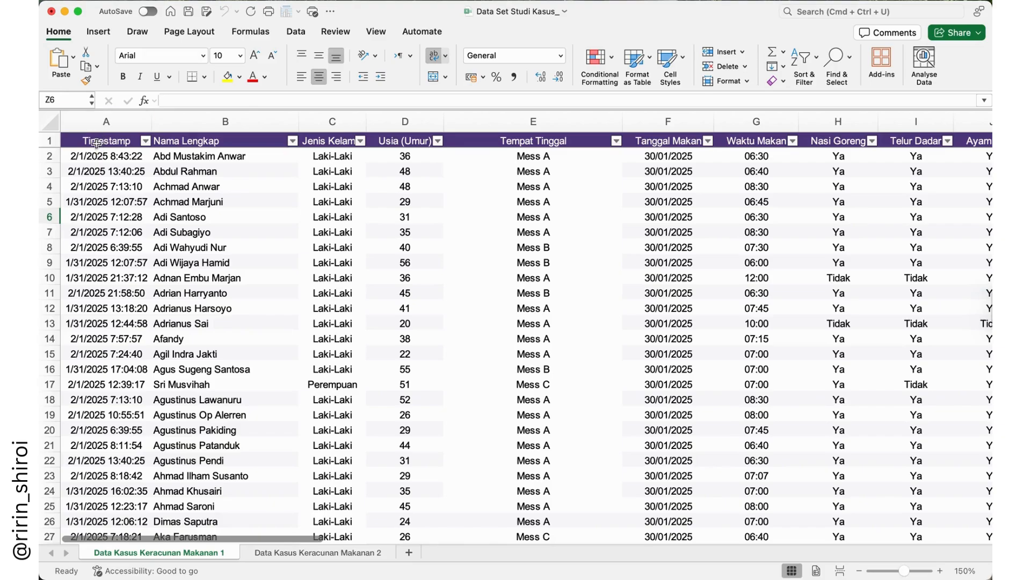
Create a pivot table on a new worksheet from the entire dataset, starting at the Timestamp header in A1
left_click(97, 143)
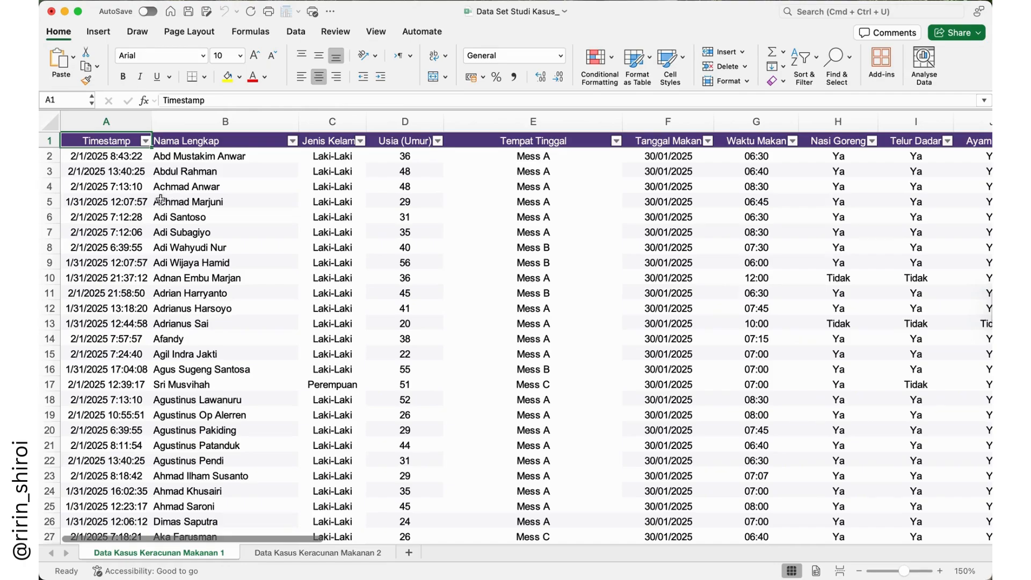
key("super+shift+Right")
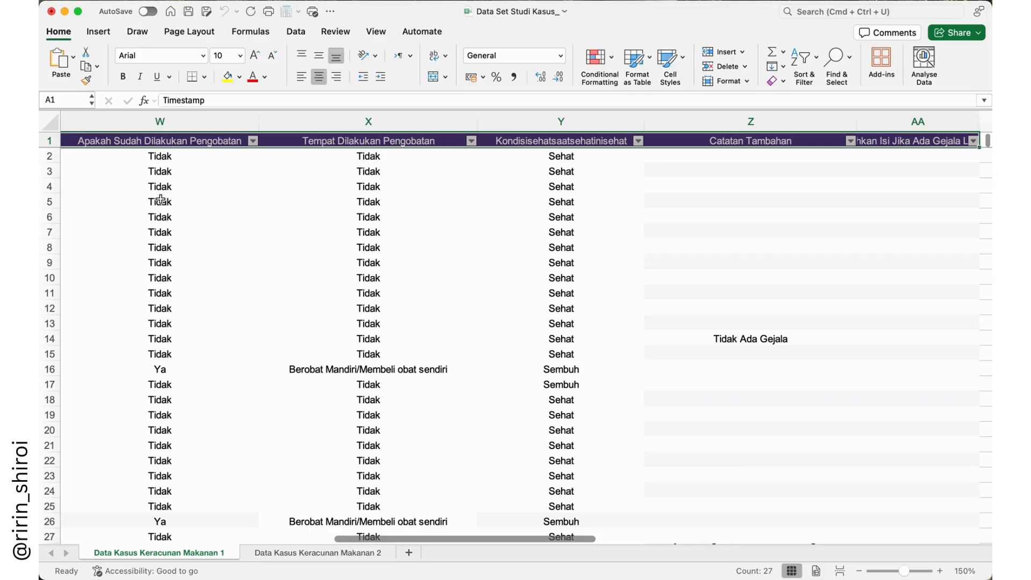
key("super+shift+Down")
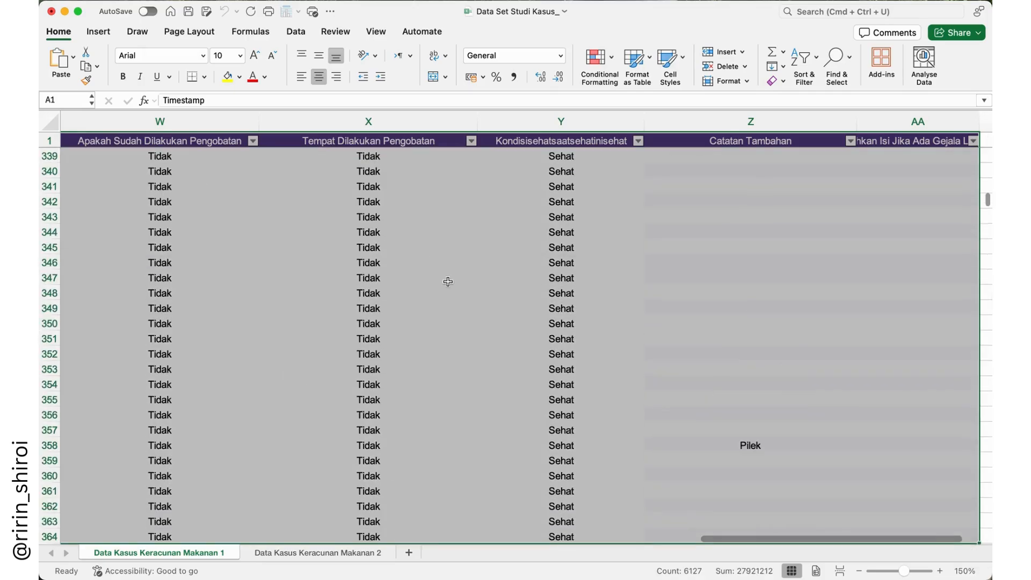
scroll(449, 282, "left", 3)
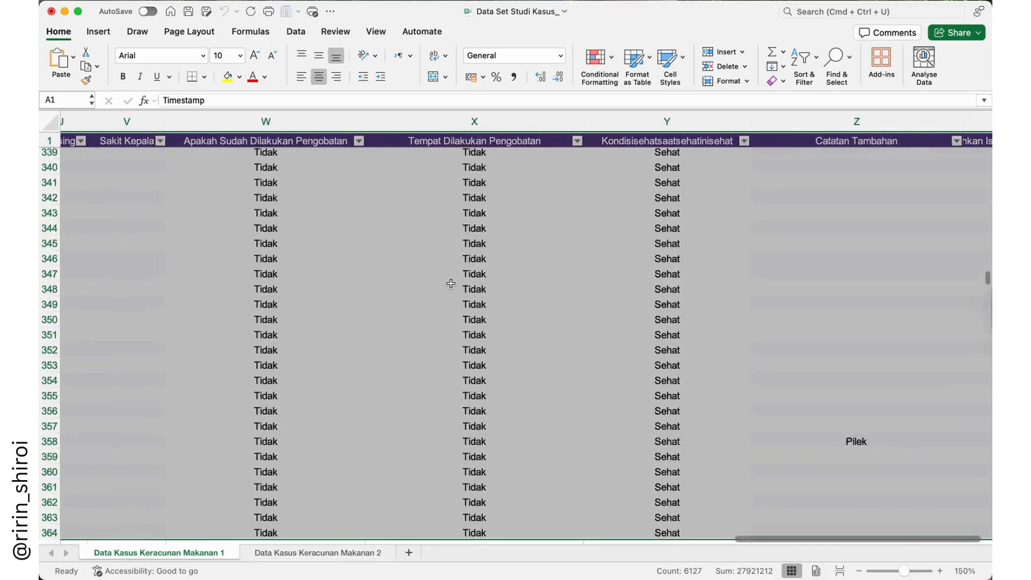
scroll(451, 283, "left", 3)
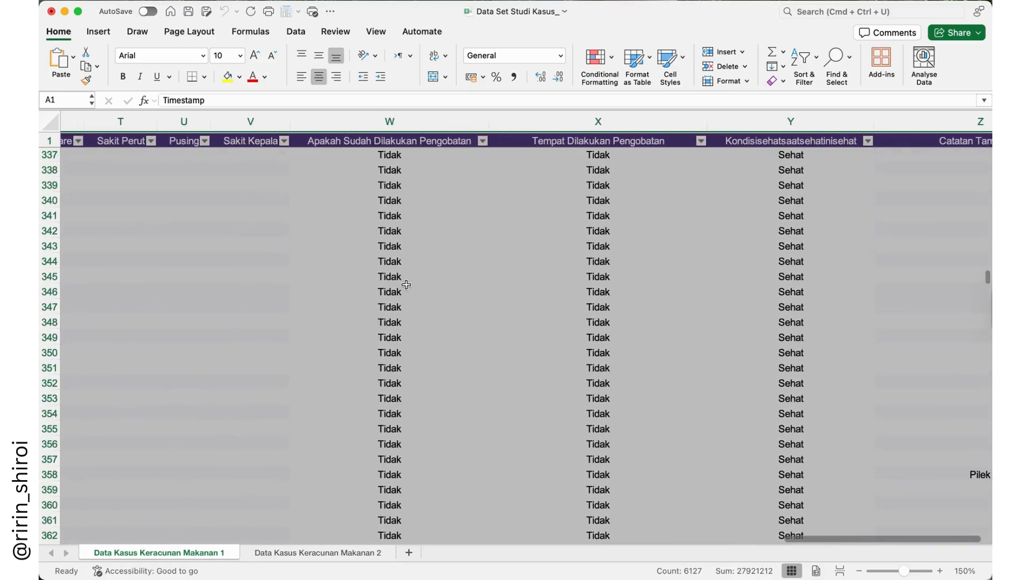
left_click(99, 32)
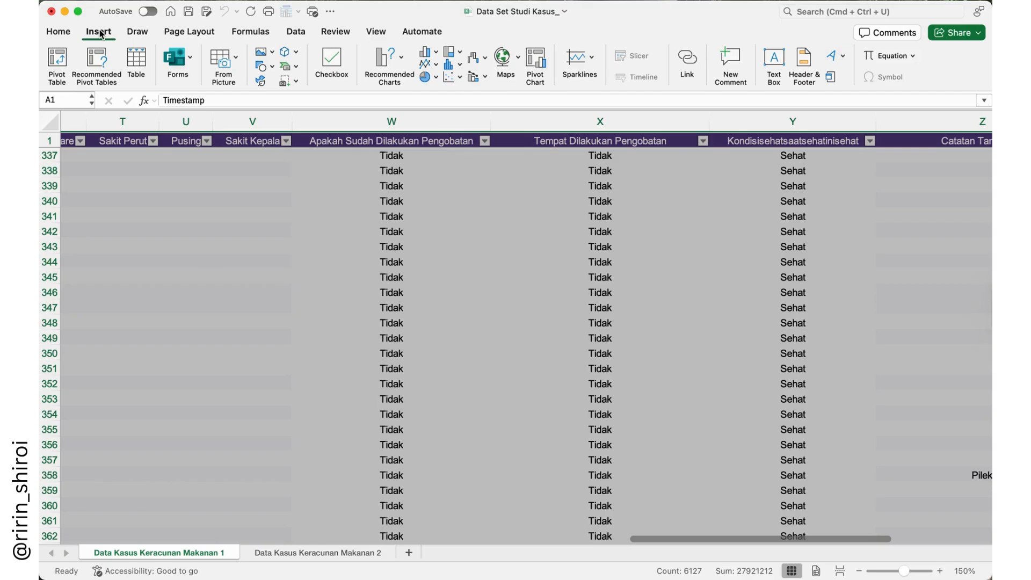
left_click(58, 65)
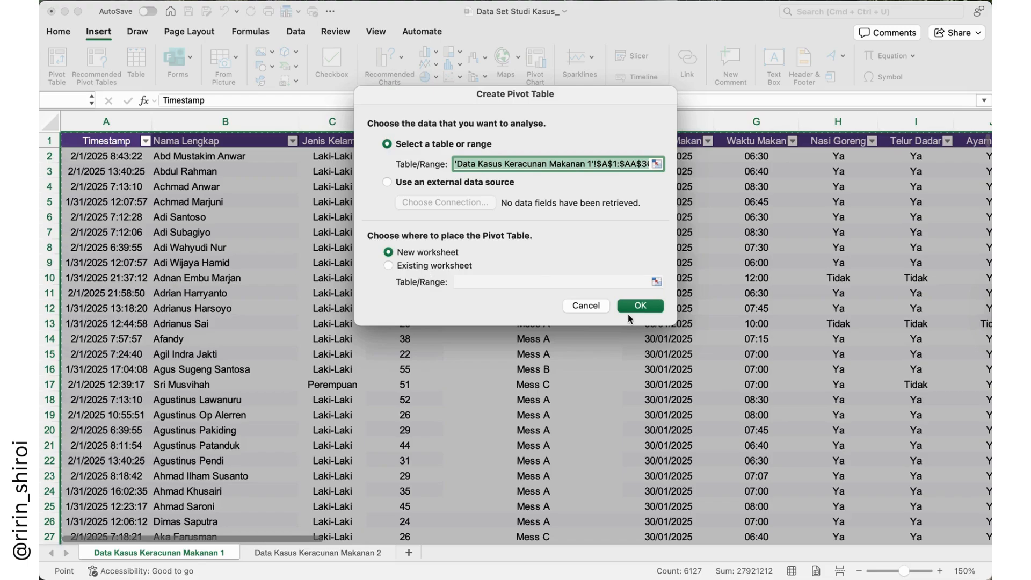
left_click(650, 310)
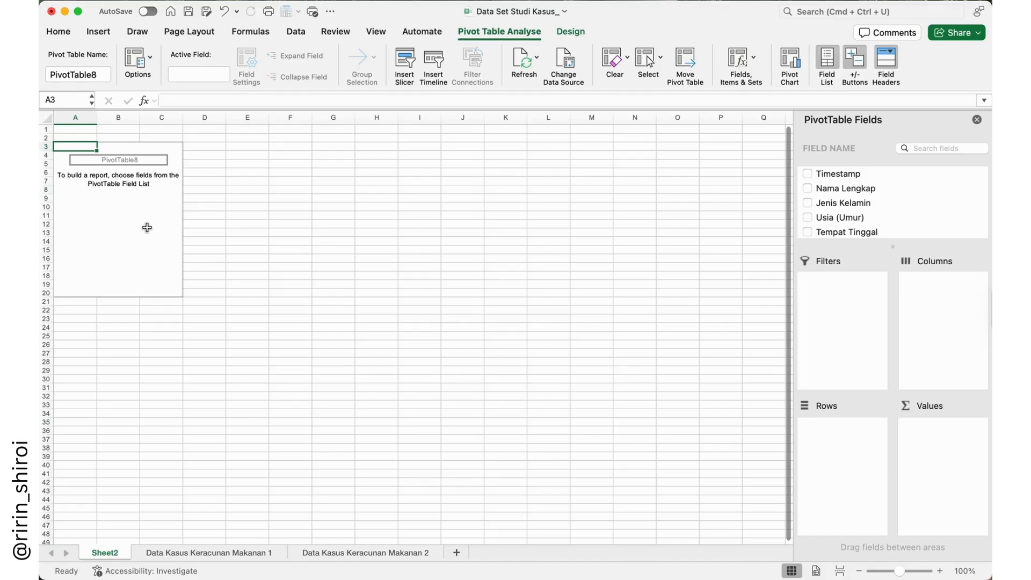
Set the zoom of the new pivot table worksheet to 130%
scroll(148, 228, "up", 3)
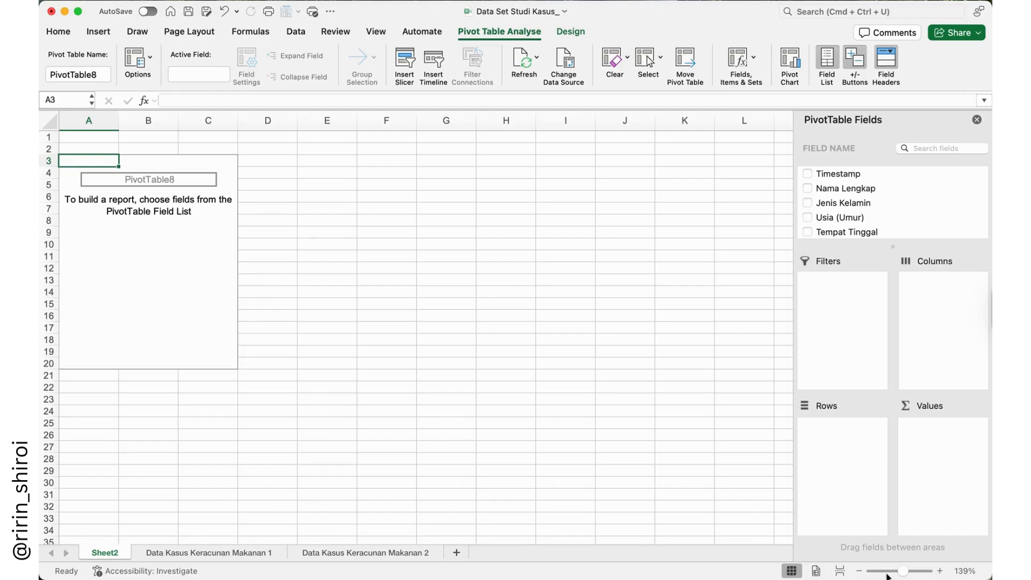
left_click(940, 571)
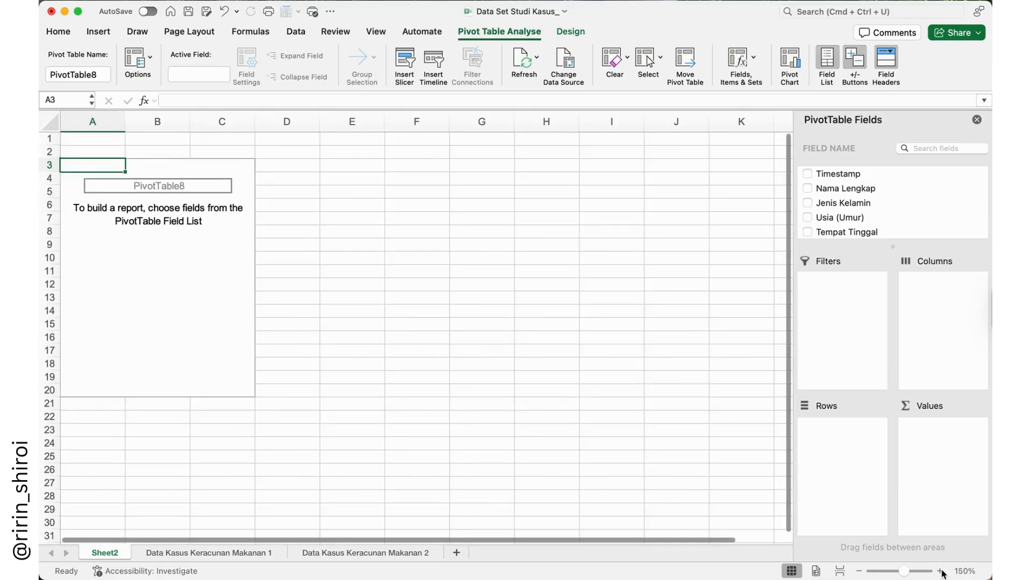
left_click(940, 571)
left_click(940, 571)
left_click(860, 573)
left_click(860, 573)
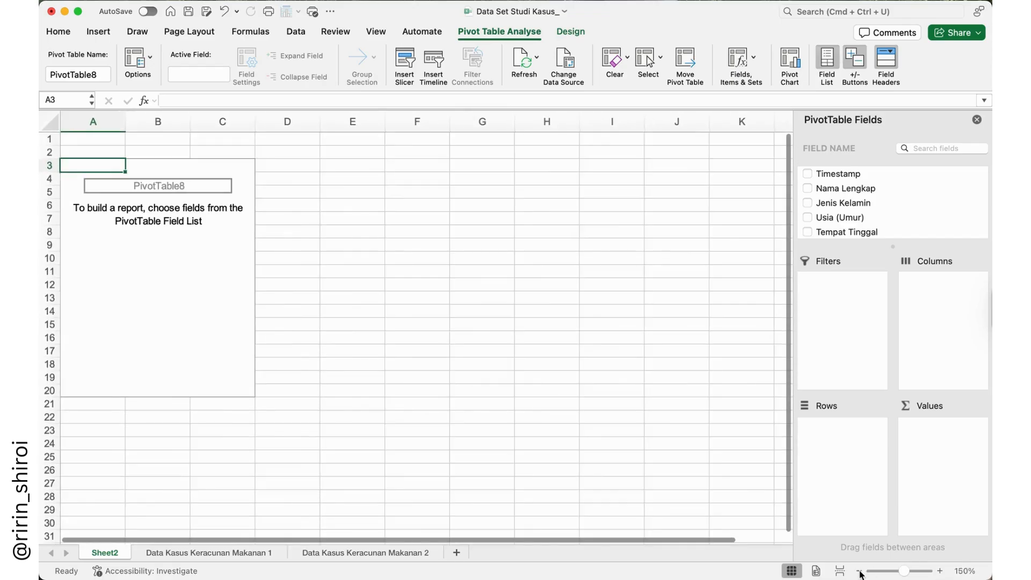
left_click(859, 572)
left_click(859, 573)
left_click(860, 572)
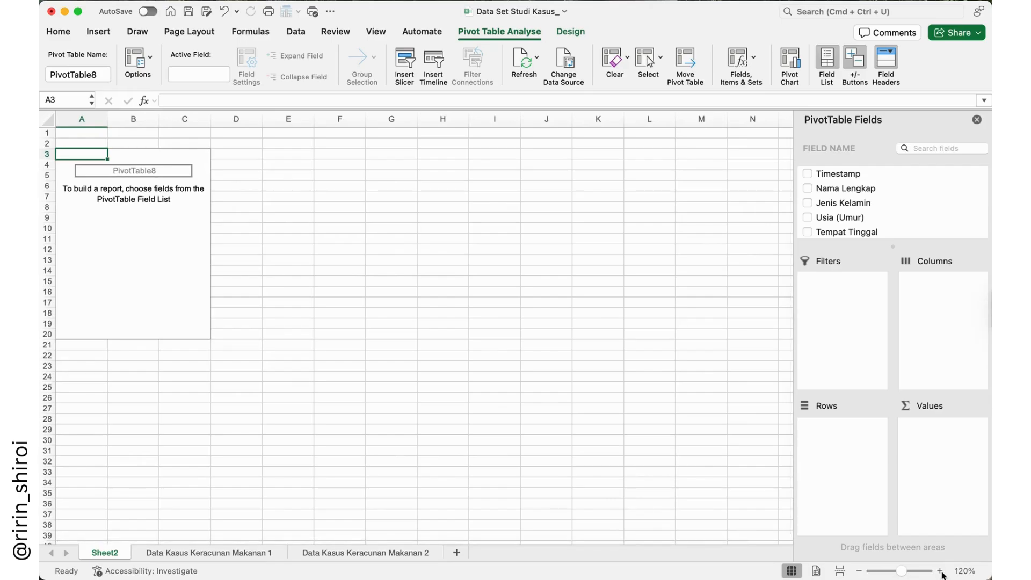
left_click(941, 573)
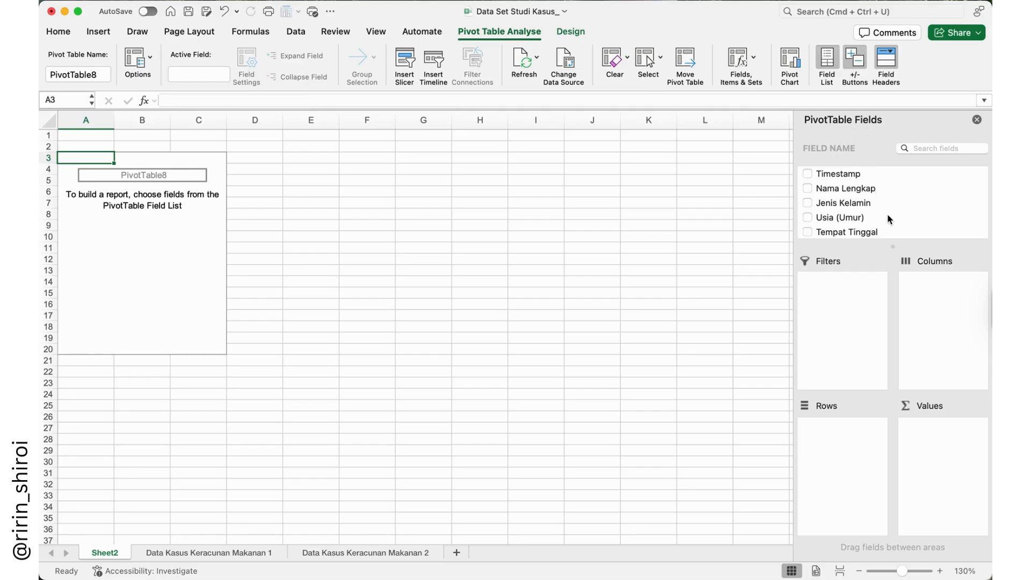
Build the pivot table with Jenis Kelamin as the row field and the count of Nama Lengkap as the value
scroll(889, 219, "down", 5)
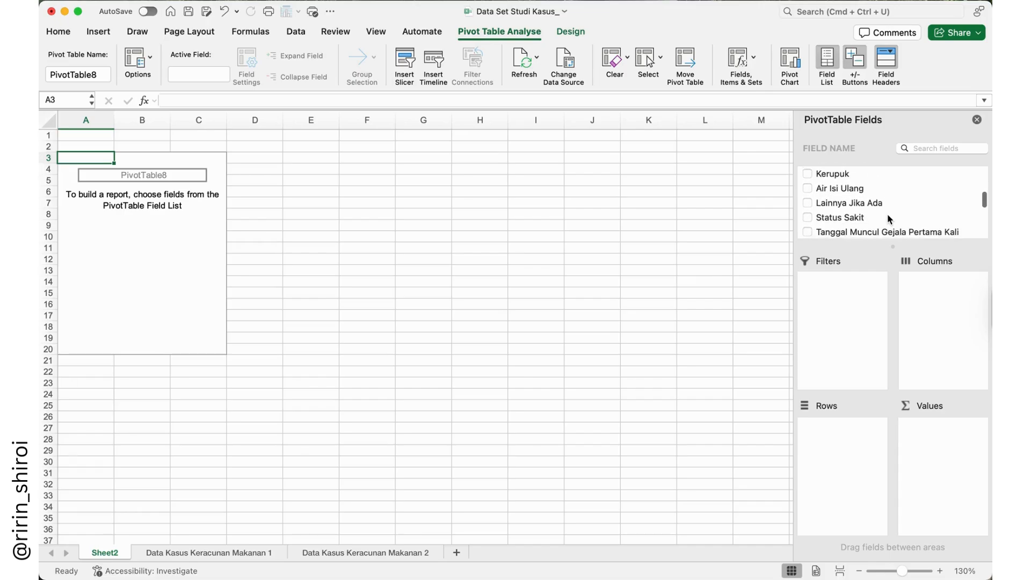
scroll(887, 214, "up", 4)
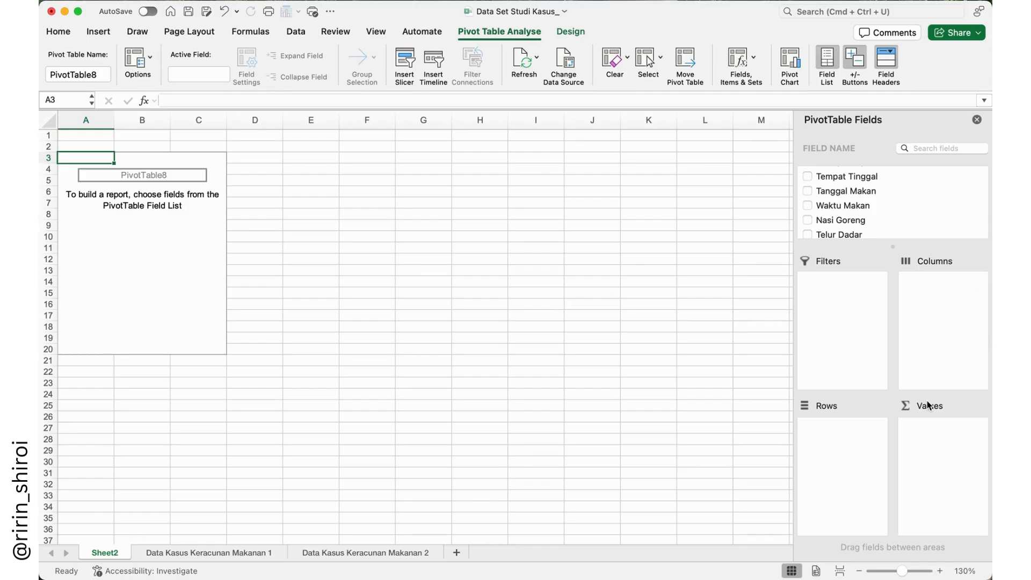
scroll(910, 201, "up", 3)
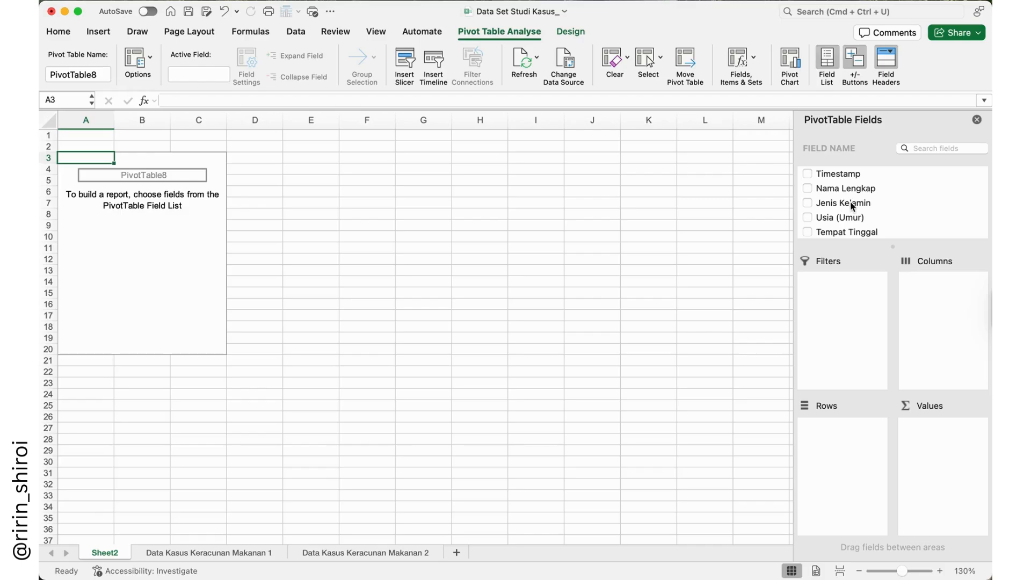
left_click_drag(852, 205, 852, 436)
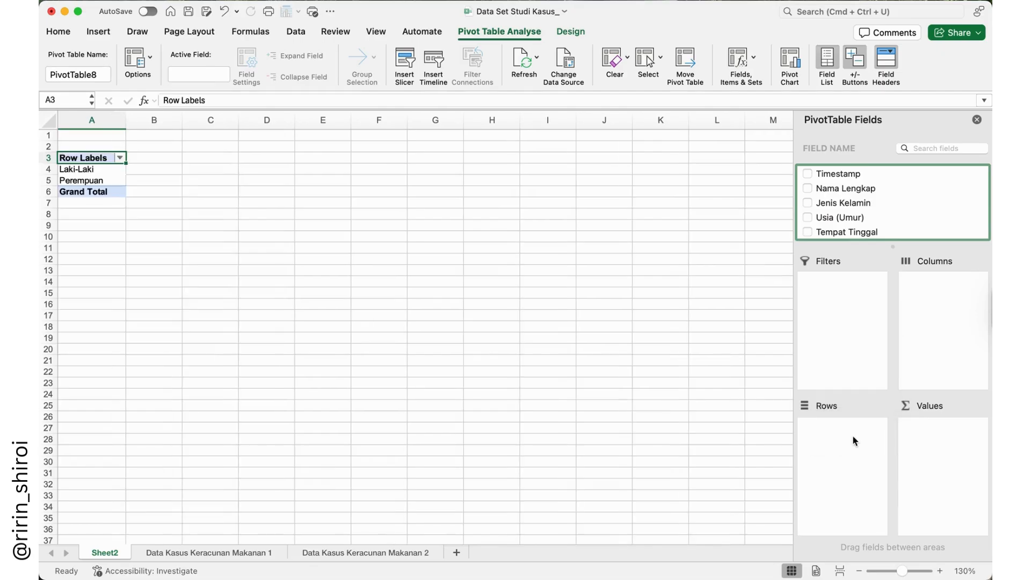
left_click(811, 206)
left_click(808, 203)
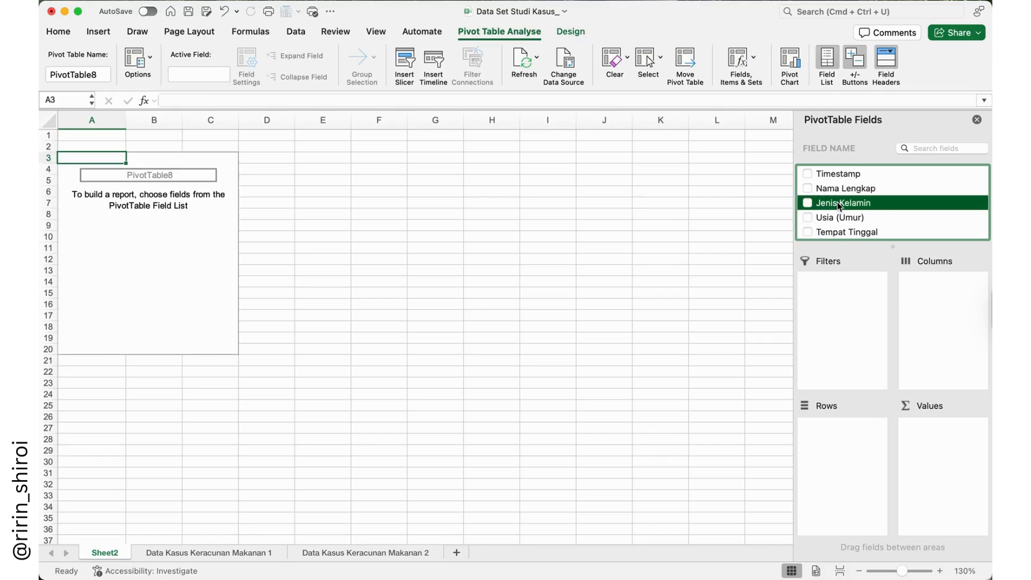
left_click(808, 204)
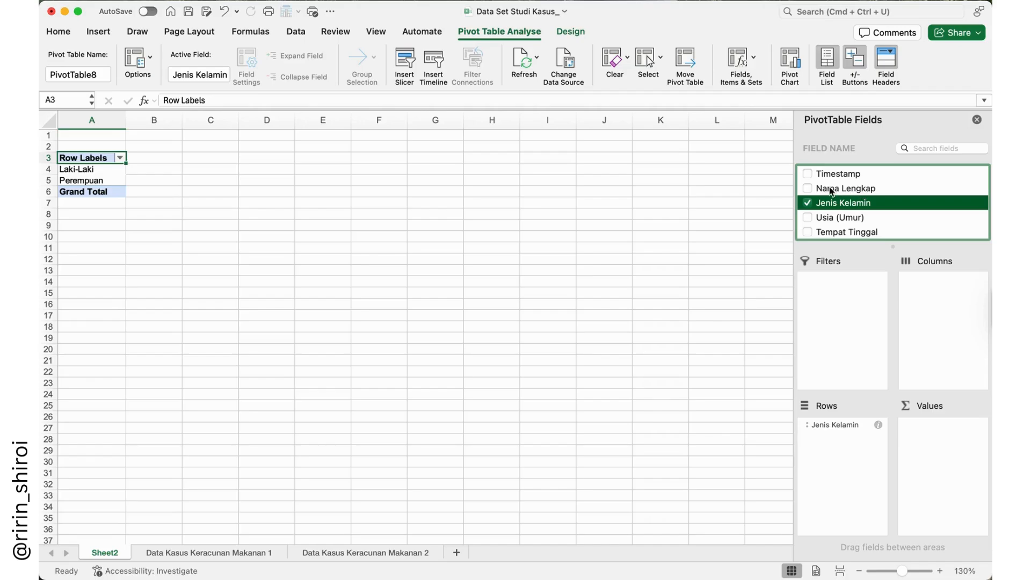
left_click_drag(831, 191, 940, 436)
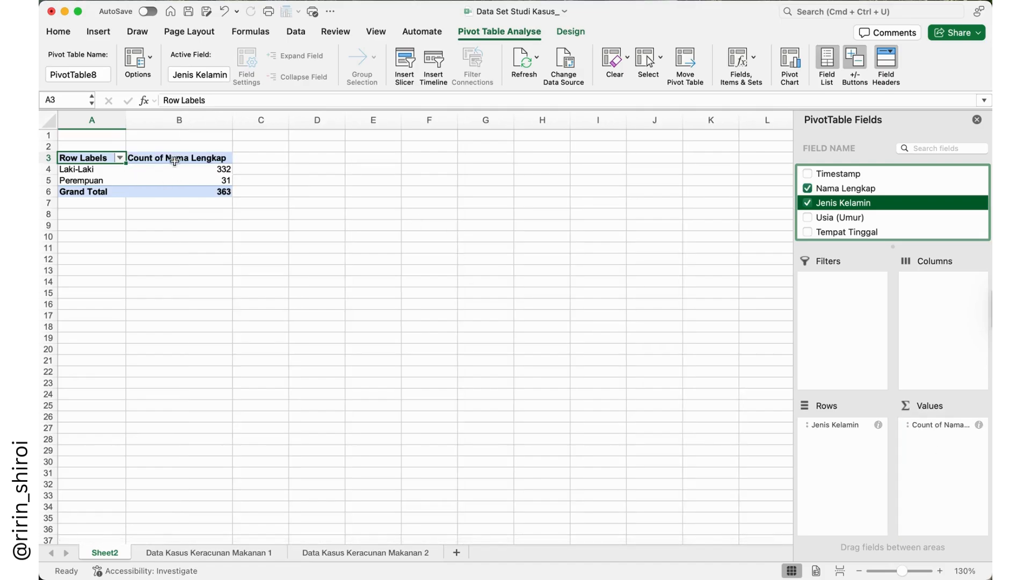
scroll(586, 380, "down", 2)
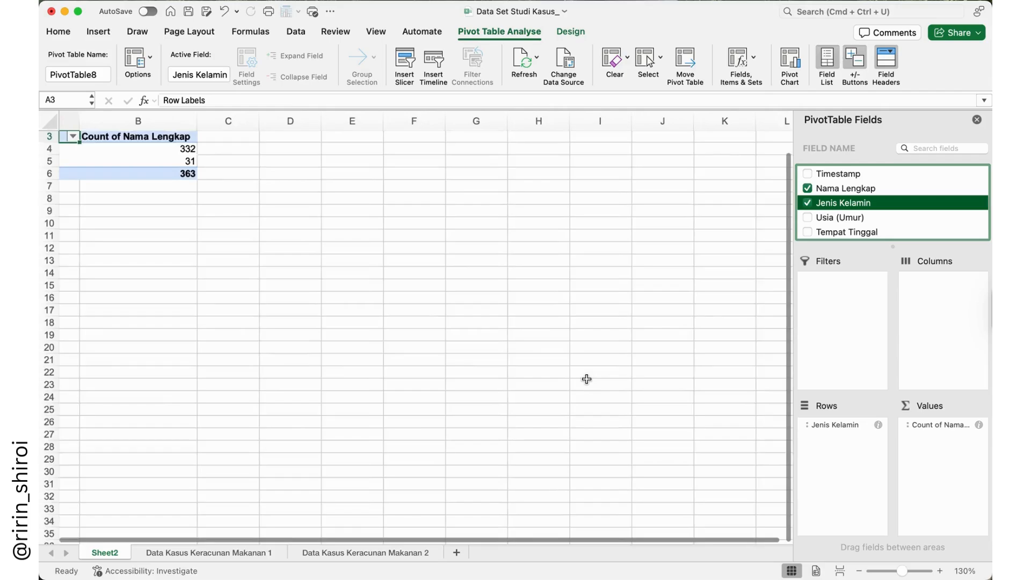
Add Nama Lengkap to the pivot table values a second time, beside the existing count column
scroll(586, 379, "up", 5)
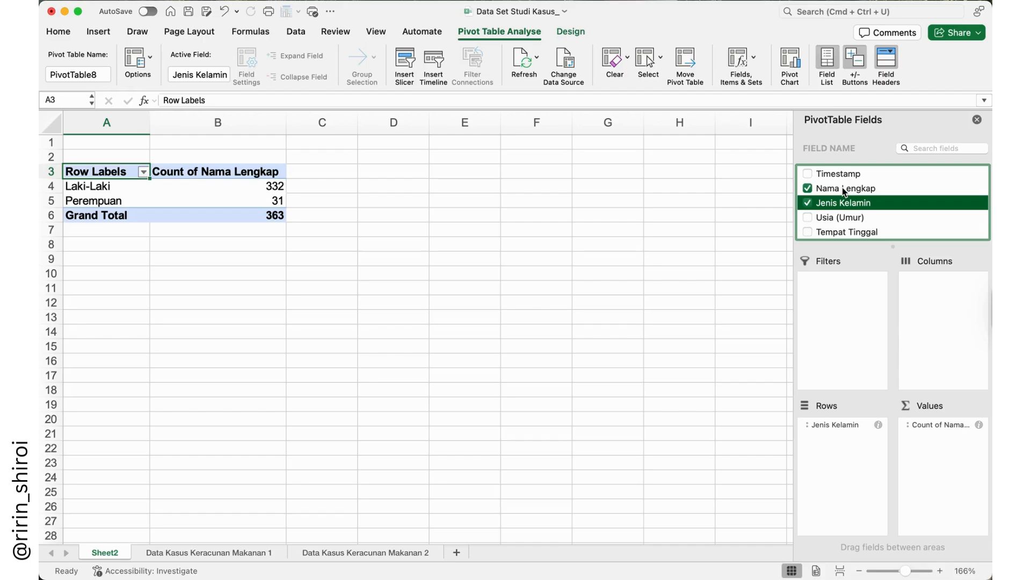
left_click_drag(844, 192, 948, 455)
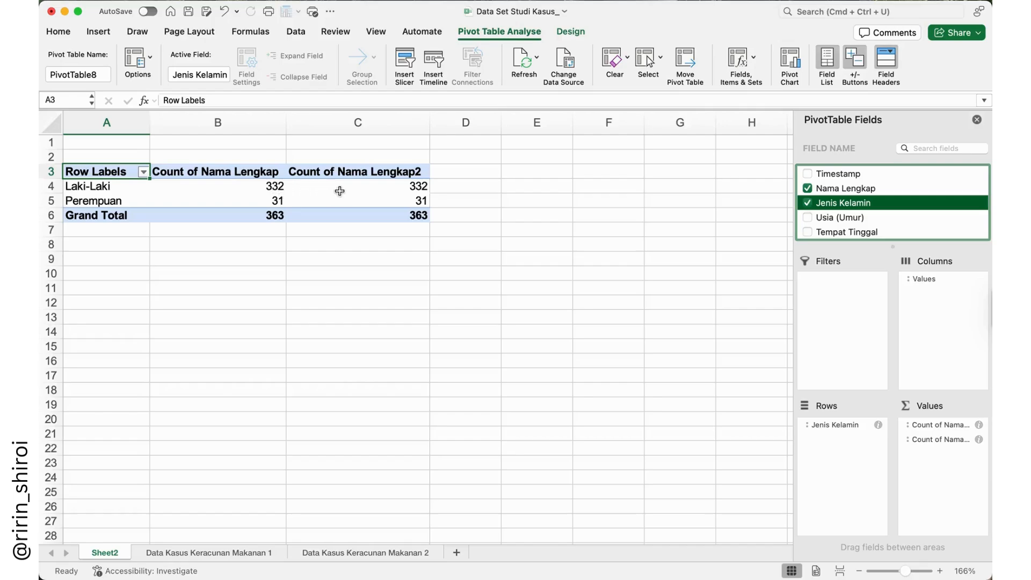
left_click(387, 186)
left_click(221, 189)
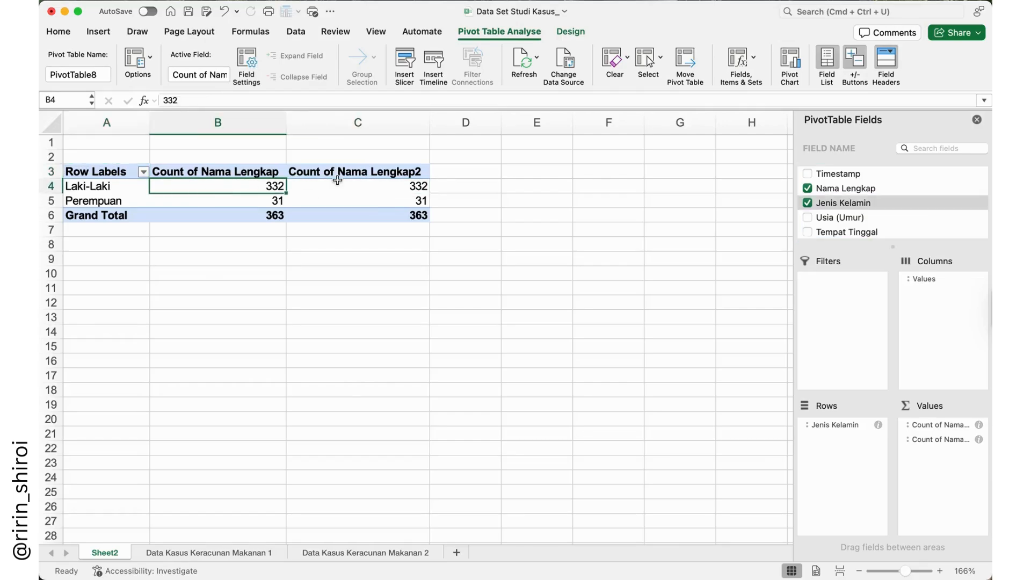
Show the second Nama Lengkap count column as % of Grand Total in its value field settings
left_click(390, 186)
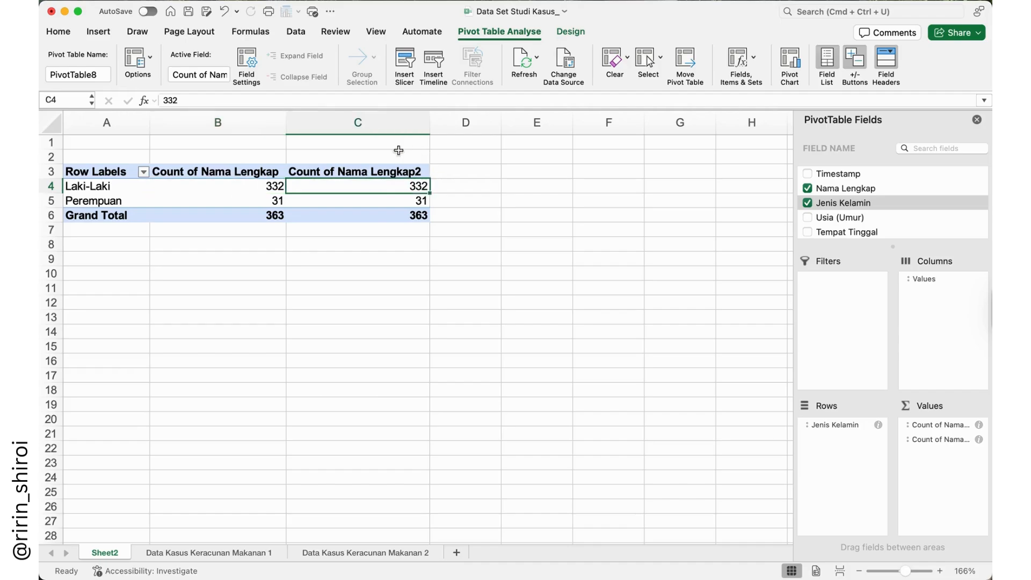
right_click(401, 185)
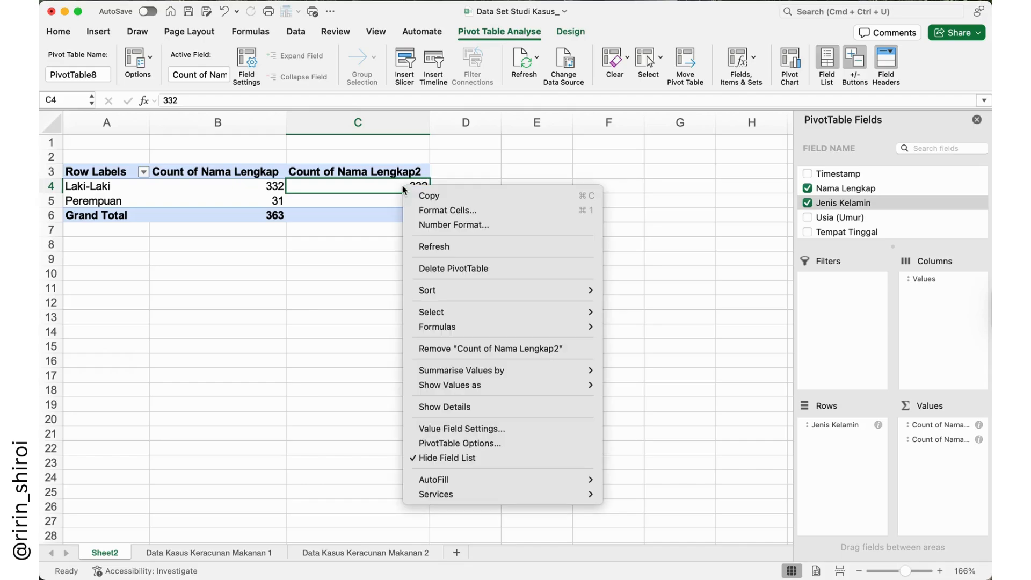
left_click(442, 430)
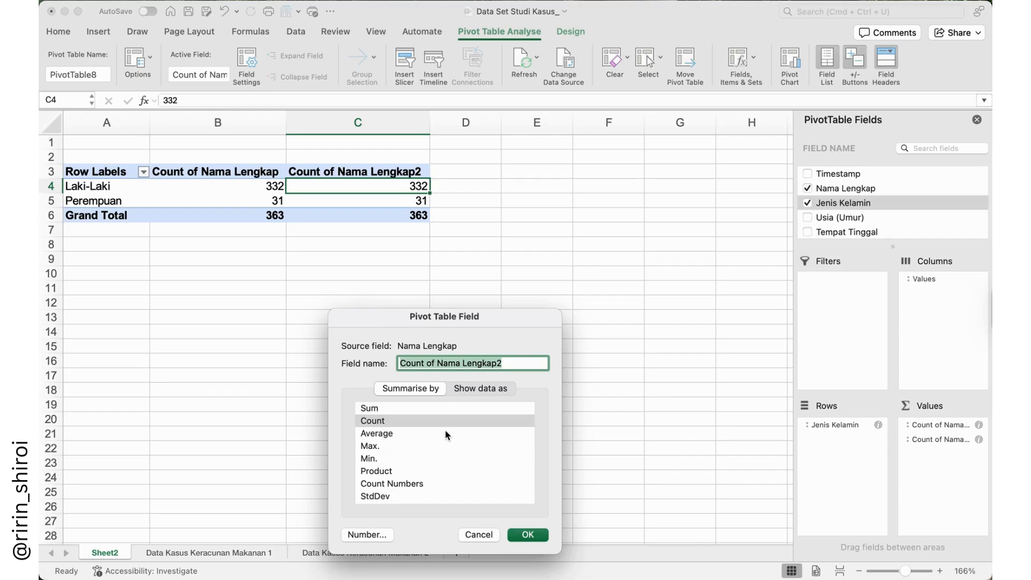
left_click(464, 394)
left_click(425, 389)
left_click(472, 396)
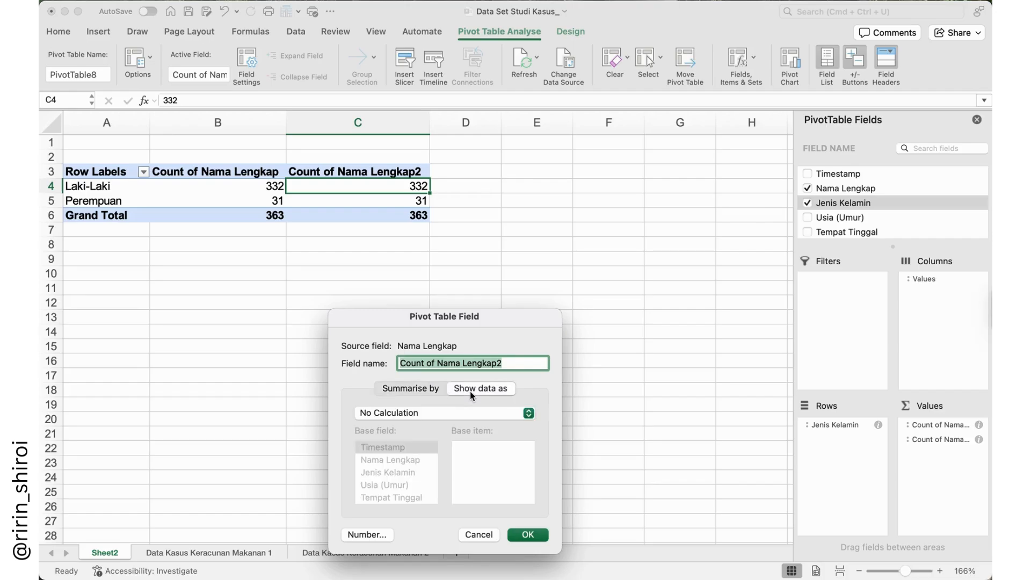
left_click(528, 414)
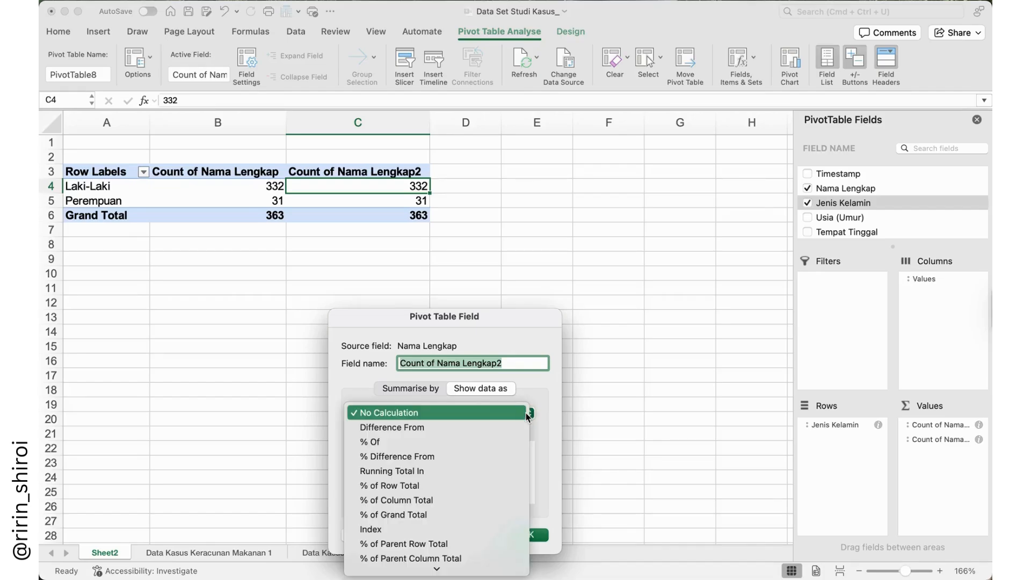
left_click(448, 516)
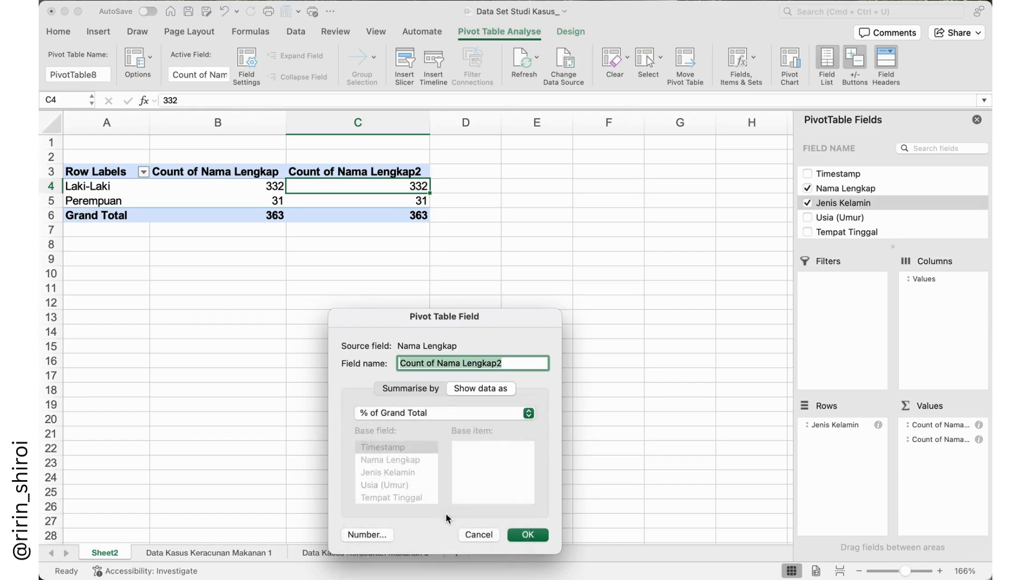
left_click(526, 535)
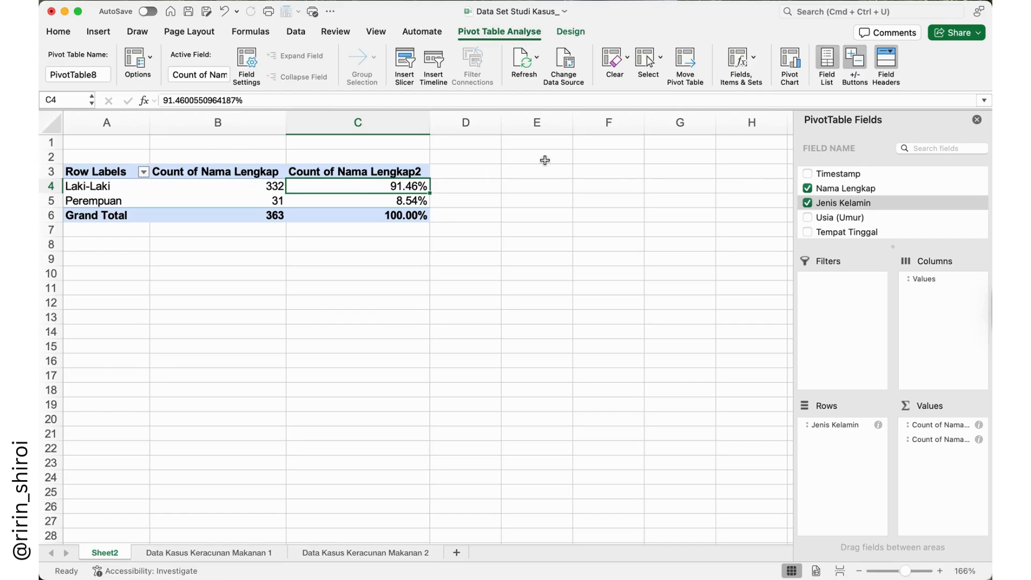
Copy the whole gender pivot table, from the Row Labels header in A3 through the Grand Total row in C6
left_click(102, 172)
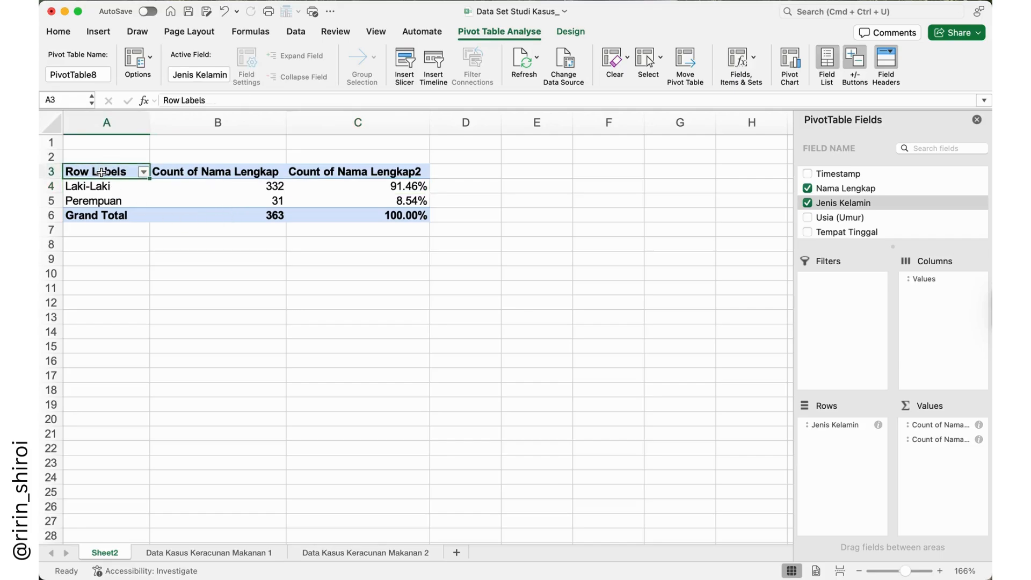
left_click(400, 217, "shift")
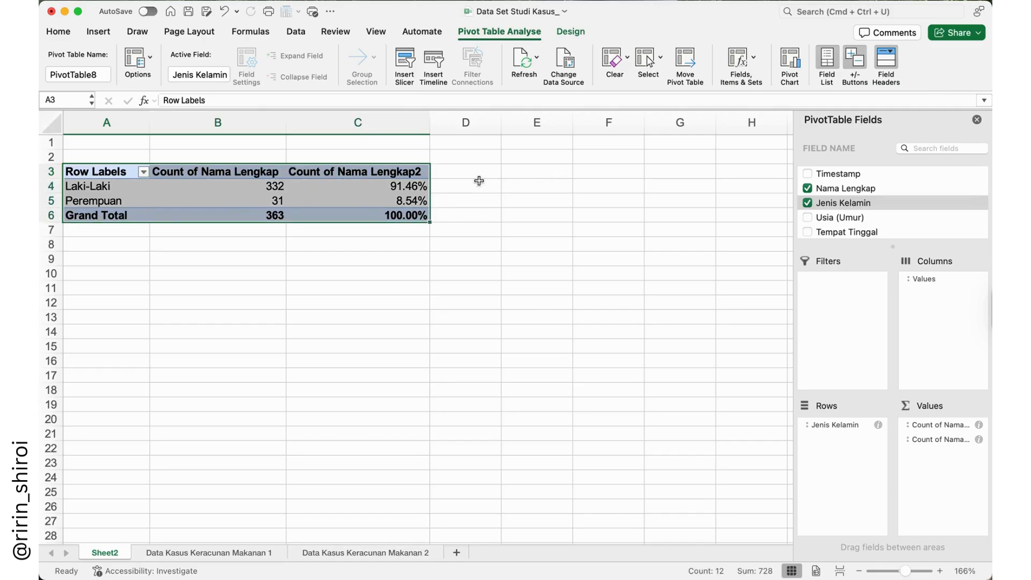
right_click(359, 200)
left_click(370, 204)
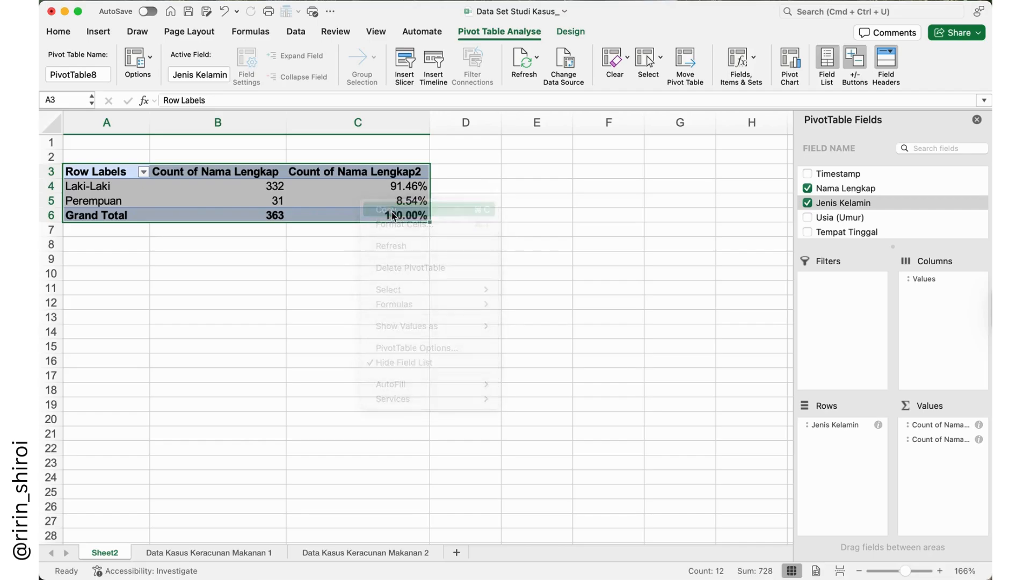